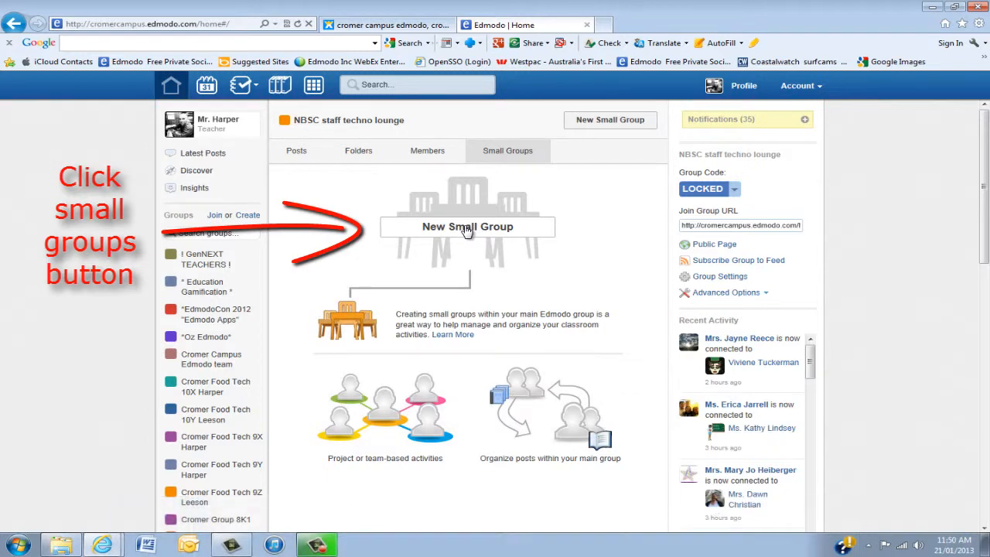
# Step: Create a small group named "test group 1" within NBSC staff techno lounge
pyautogui.click(468, 228)
pyautogui.click(438, 308)
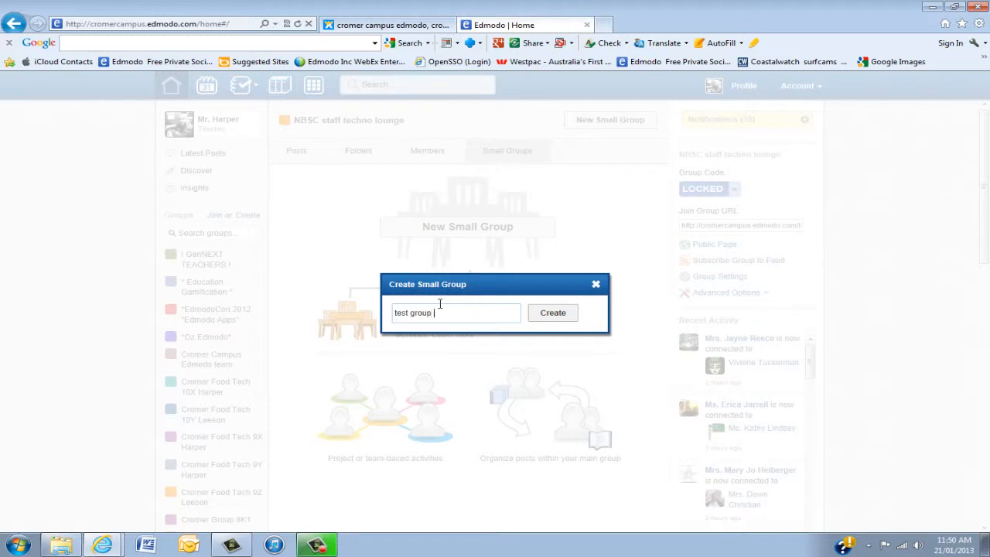
pyautogui.click(560, 317)
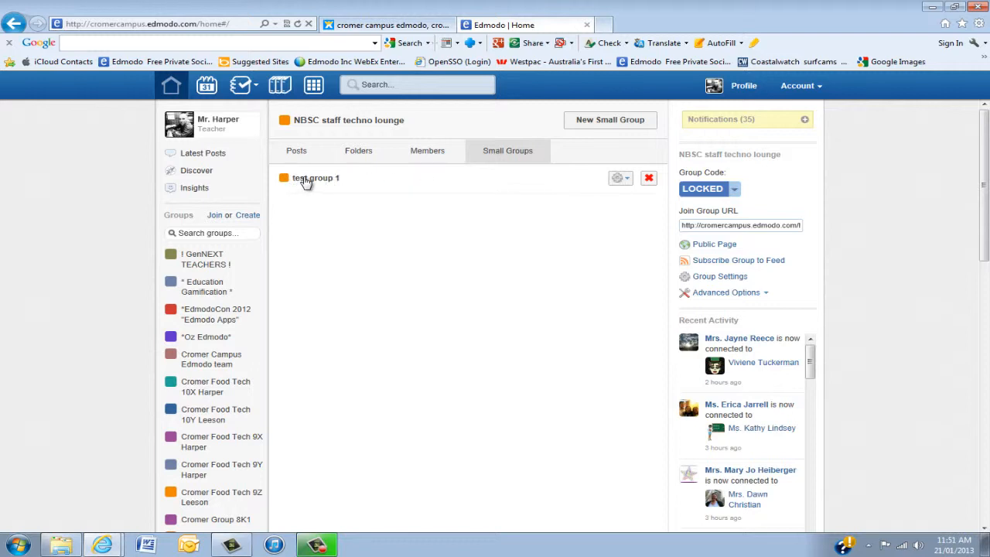
# Step: Open test group 1 and add five teachers to it from the list of all group members
pyautogui.click(307, 179)
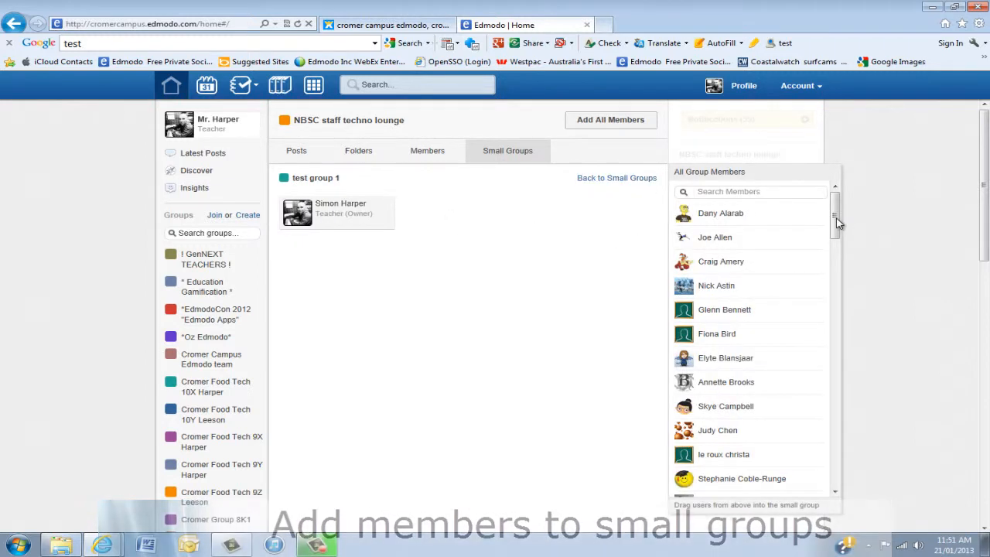
pyautogui.moveTo(839, 228)
pyautogui.mouseDown()
pyautogui.moveTo(837, 265)
pyautogui.moveTo(837, 220)
pyautogui.mouseUp()
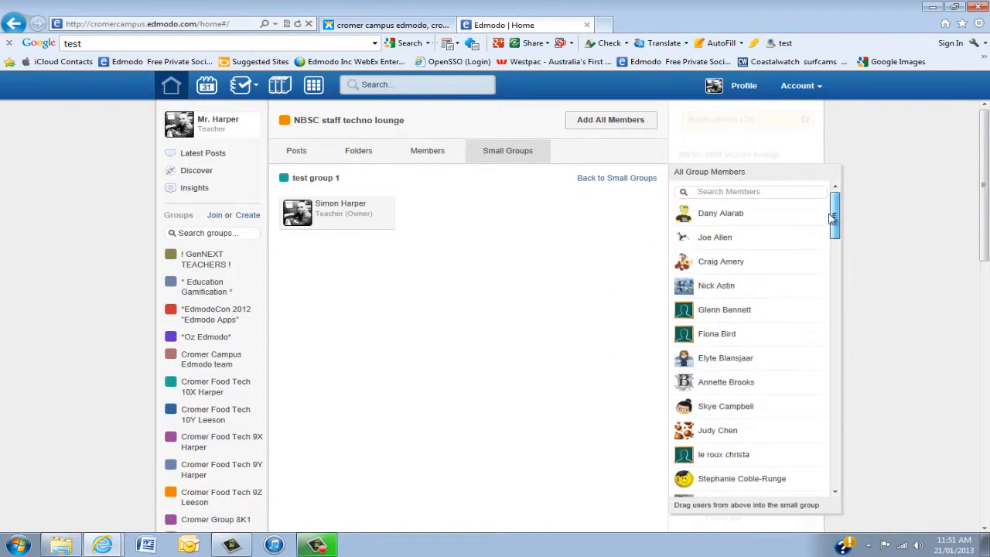
pyautogui.moveTo(720, 222); pyautogui.dragTo(468, 214)
pyautogui.moveTo(720, 241); pyautogui.dragTo(584, 228)
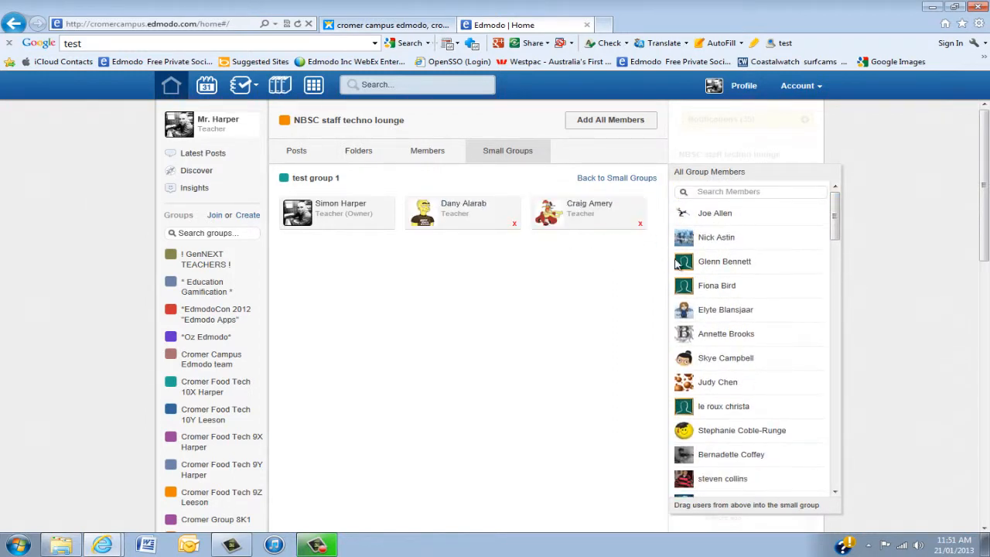
pyautogui.moveTo(715, 243); pyautogui.dragTo(329, 238)
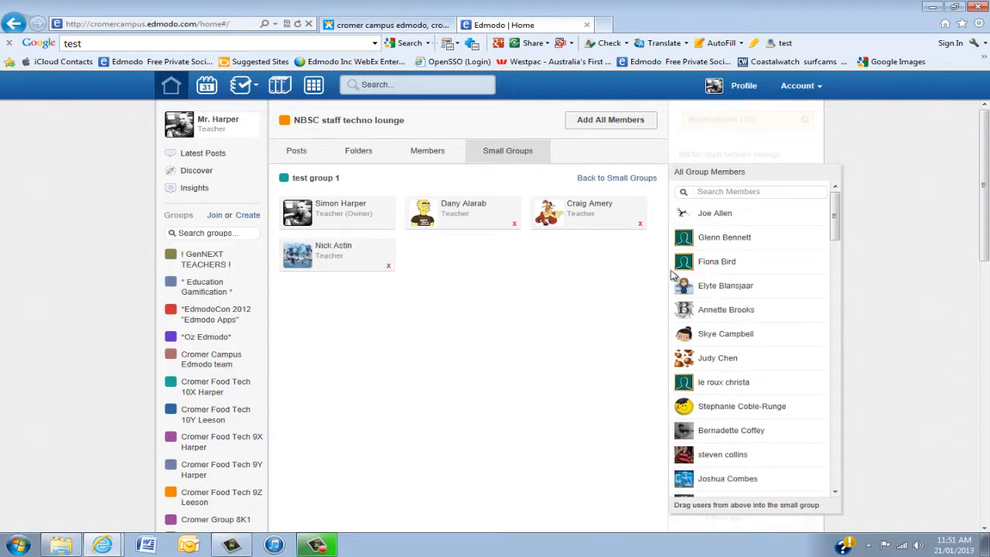
pyautogui.moveTo(720, 286); pyautogui.dragTo(568, 281)
pyautogui.moveTo(716, 284); pyautogui.dragTo(633, 278)
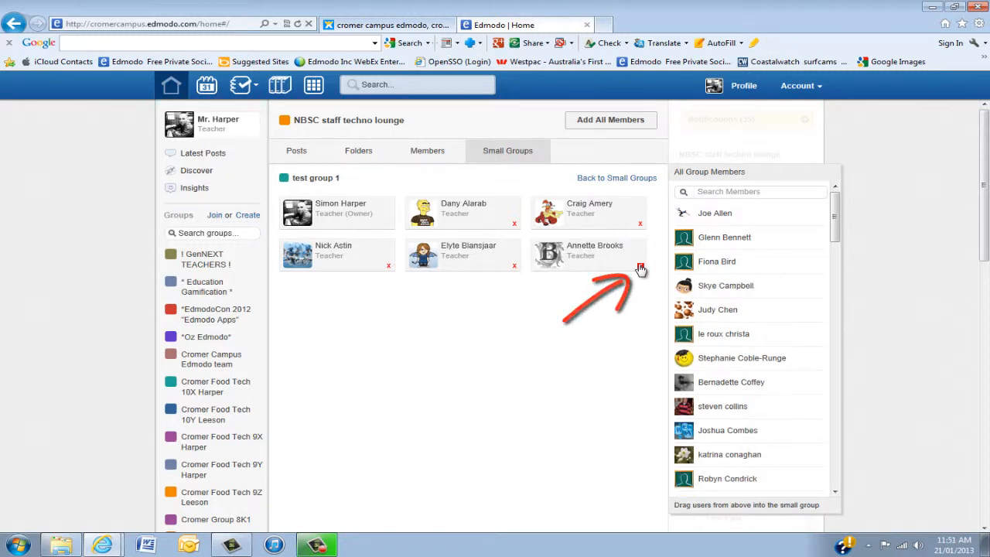
# Step: Remove the most recently added teacher from test group 1 and return to the small groups list
pyautogui.click(640, 266)
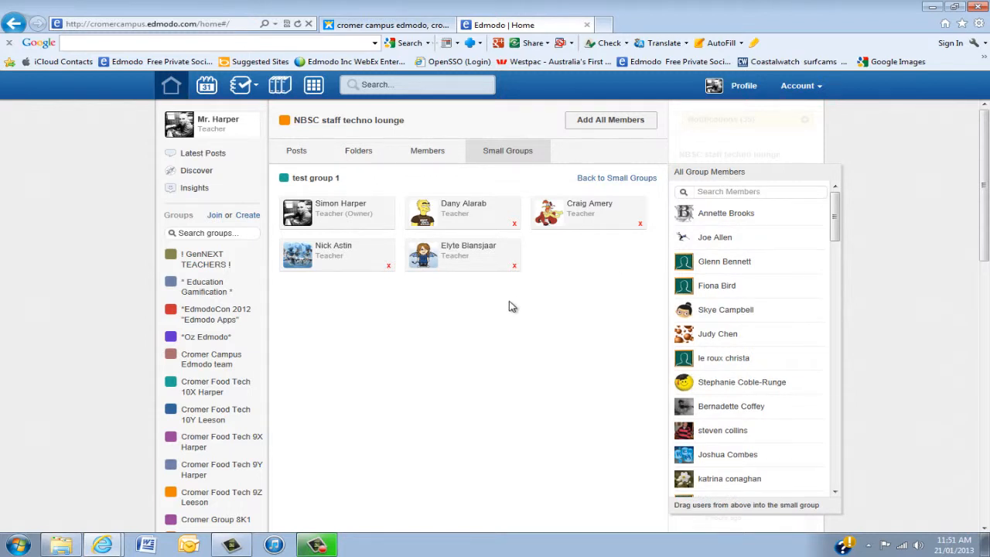
pyautogui.click(626, 180)
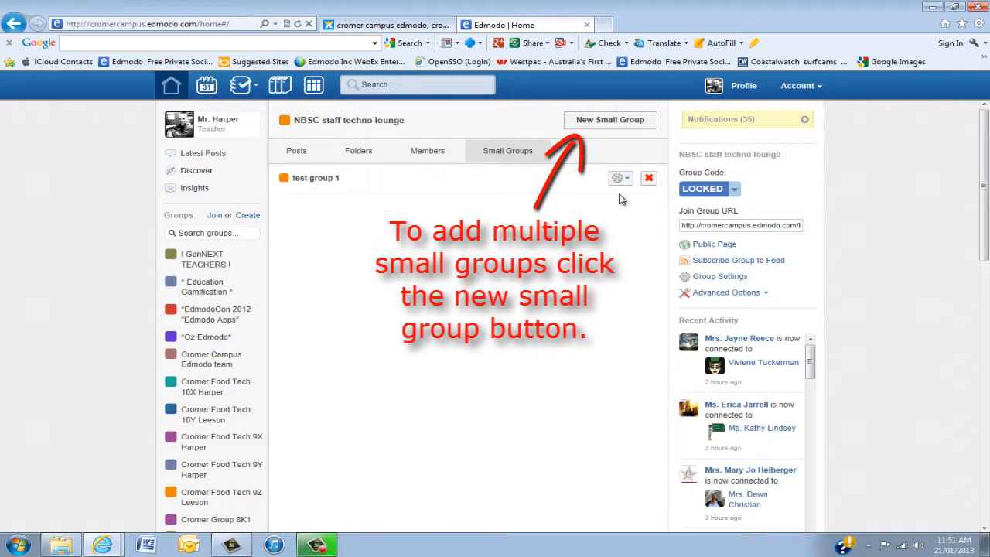
# Step: Open the posts page of test group 1 under NBSC staff techno lounge and view its note composing options
pyautogui.scroll(-5, 435, 330)
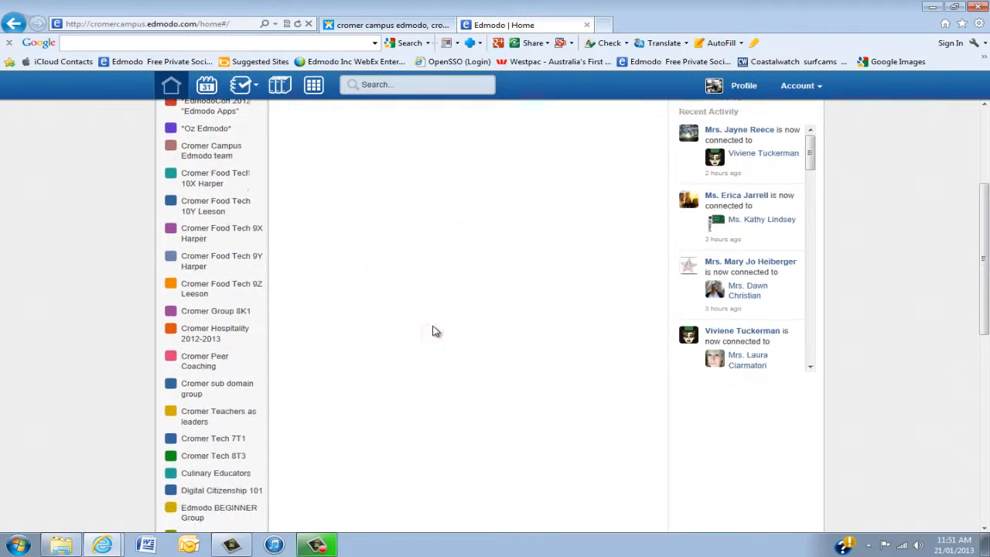
pyautogui.scroll(-3, 433, 331)
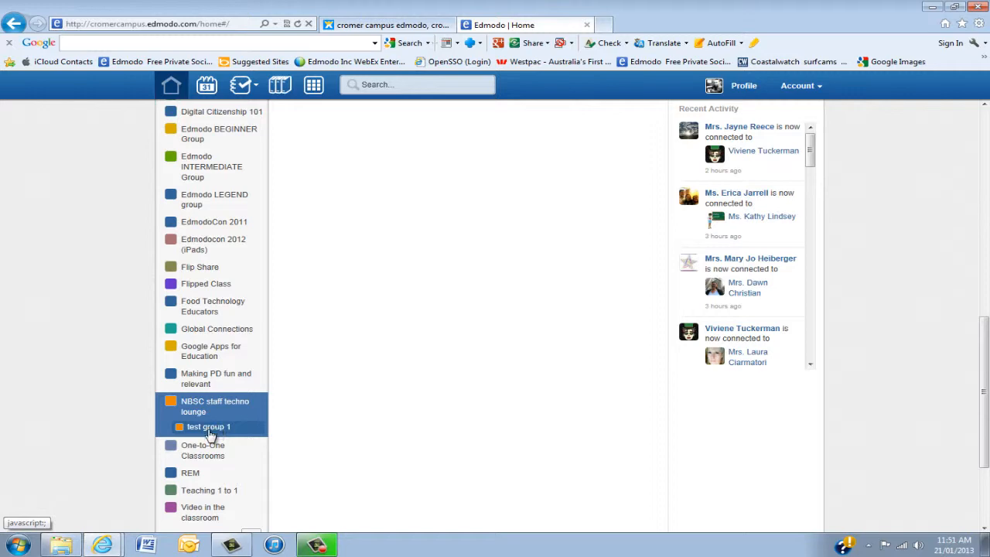
pyautogui.click(214, 430)
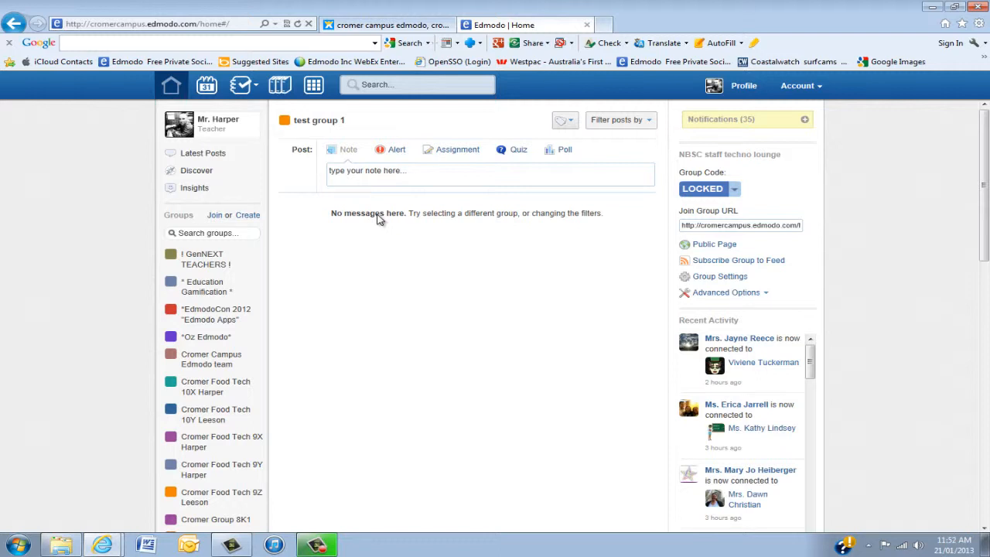
pyautogui.click(391, 176)
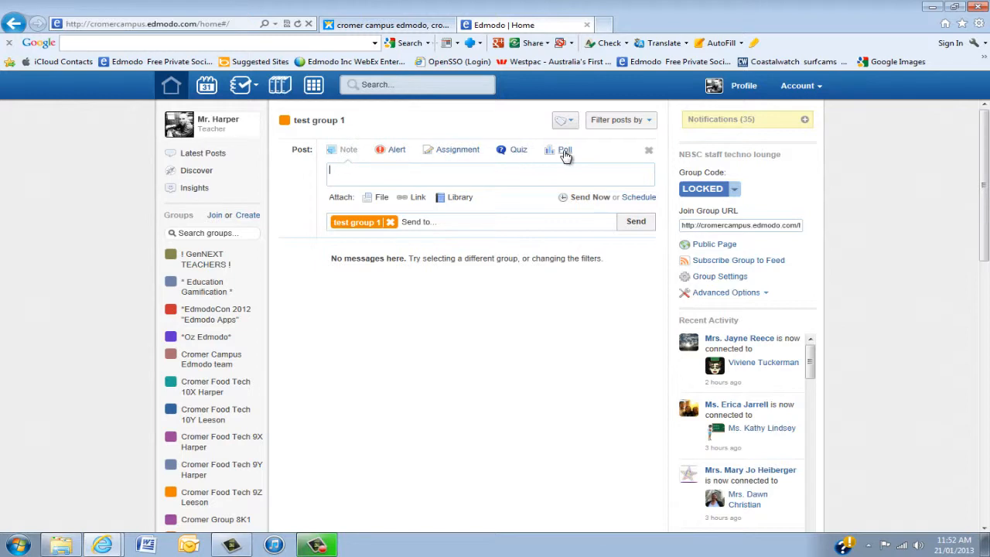
pyautogui.scroll(-3, 389, 327)
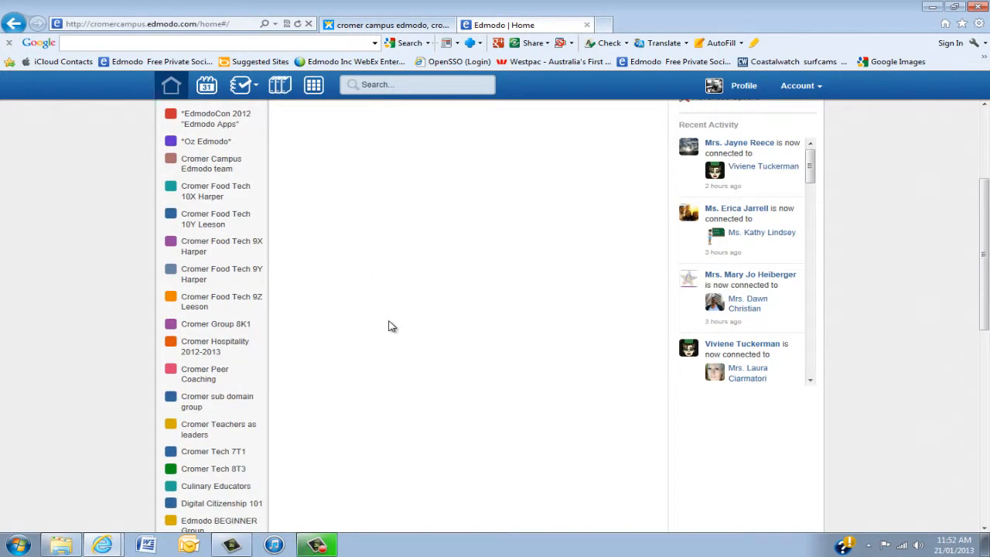
pyautogui.scroll(3, 391, 322)
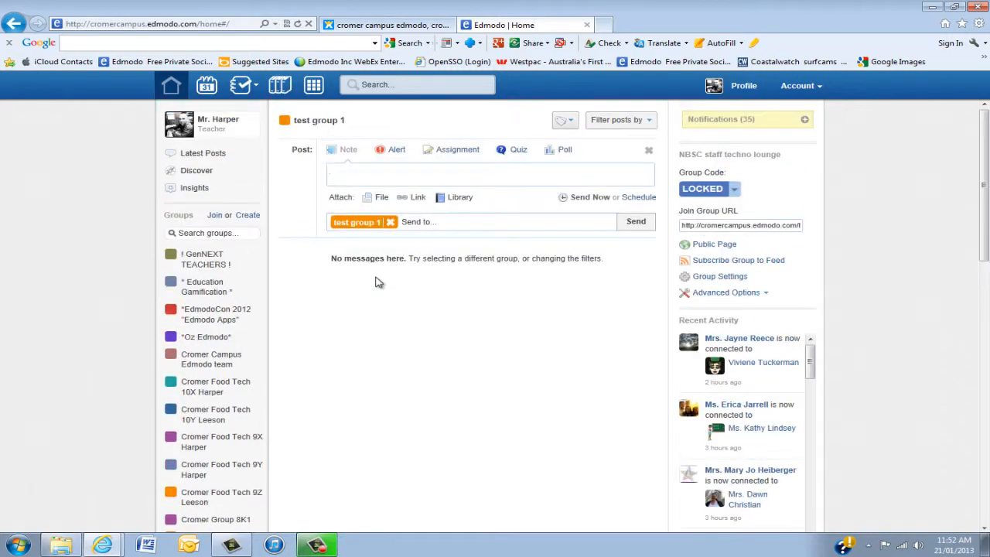
# Step: Go back to NBSC staff techno lounge and show its small groups
pyautogui.scroll(-5, 382, 280)
pyautogui.click(208, 408)
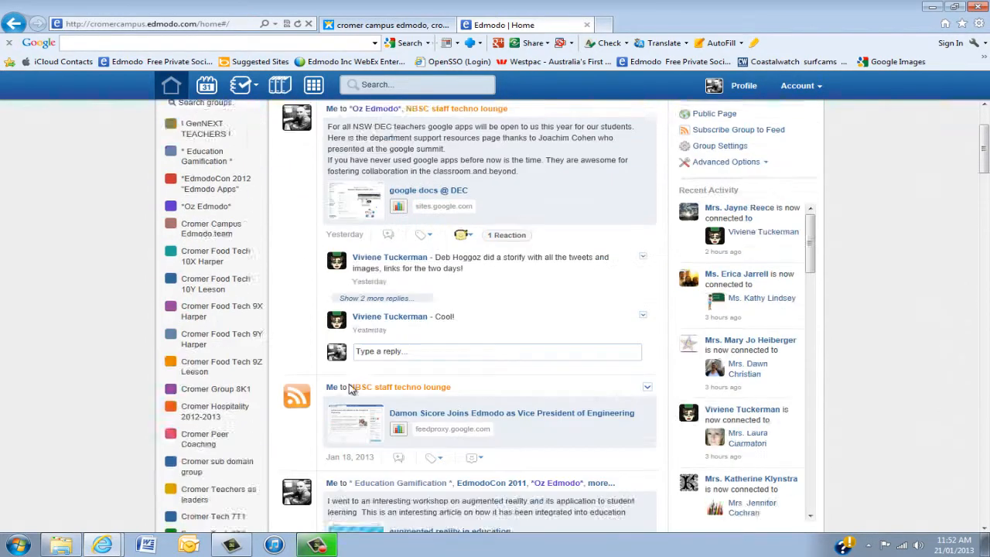
pyautogui.click(512, 152)
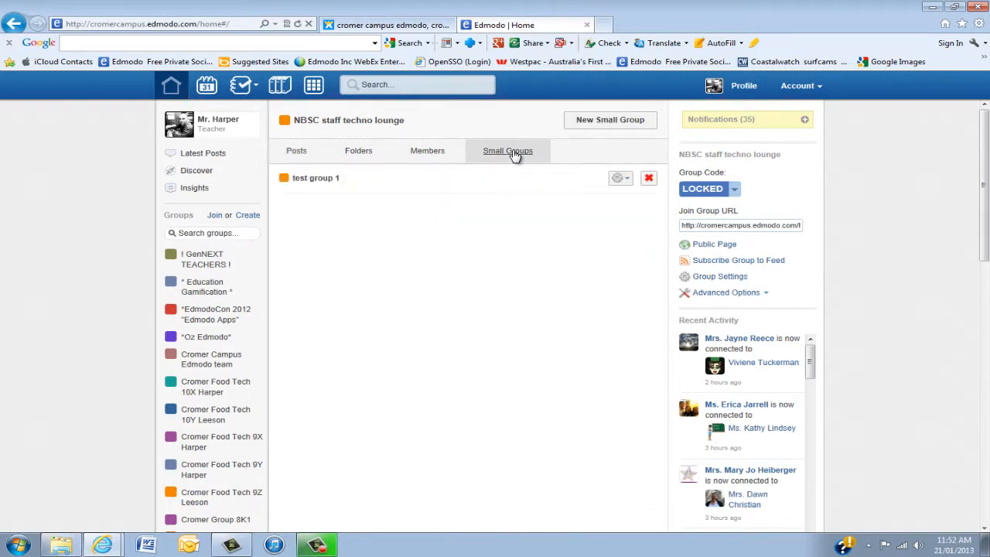
pyautogui.click(626, 179)
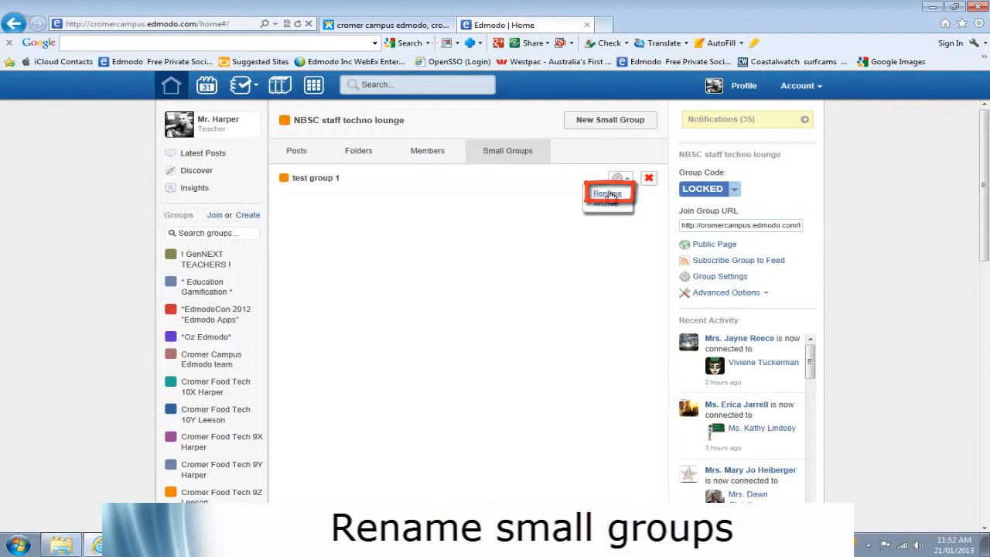
pyautogui.click(607, 194)
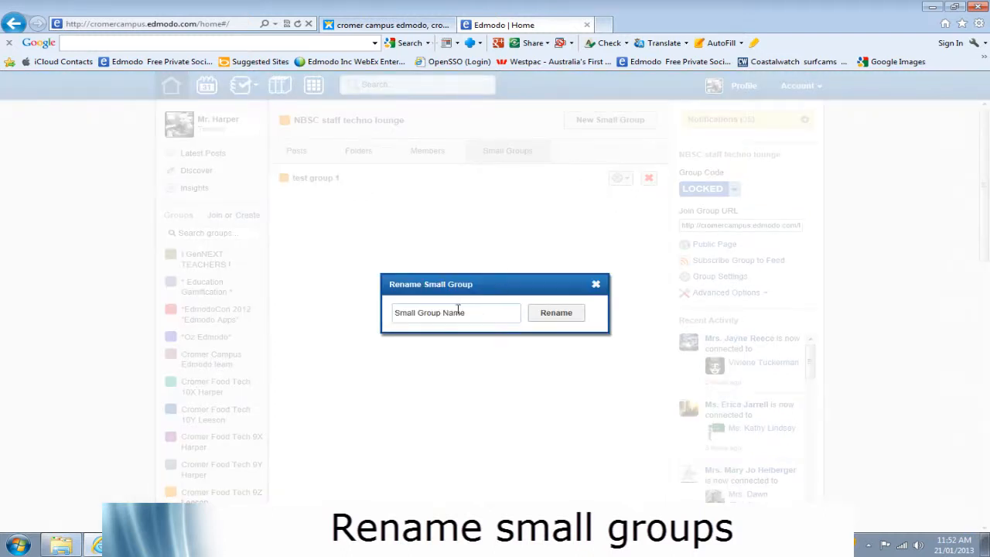
pyautogui.click(596, 284)
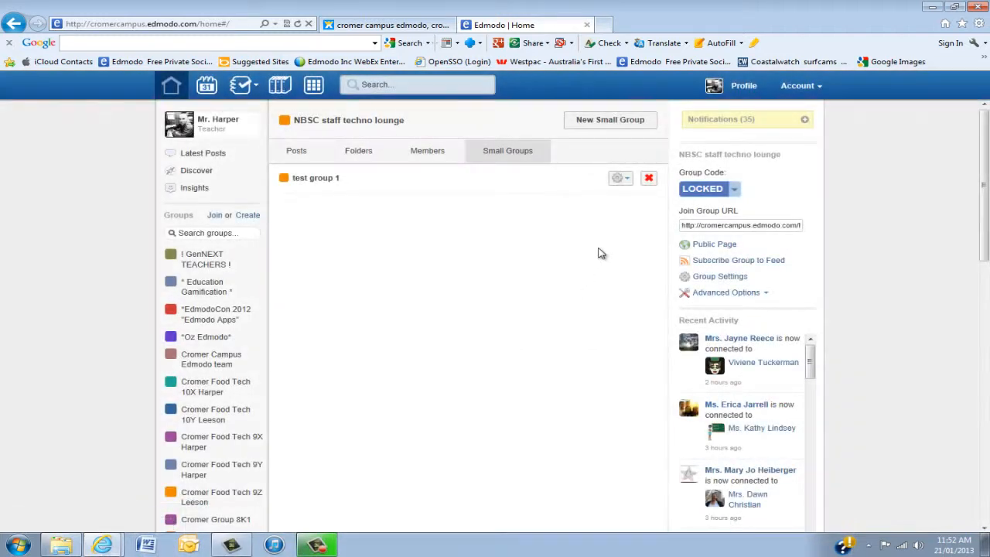
# Step: Archive test group 1 and confirm the archiving
pyautogui.click(628, 180)
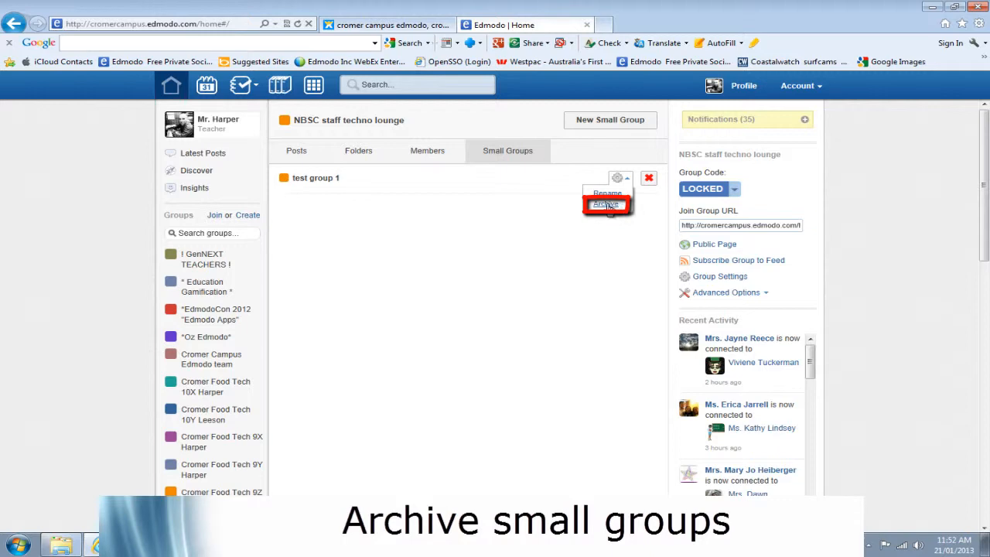
pyautogui.click(607, 205)
pyautogui.click(474, 322)
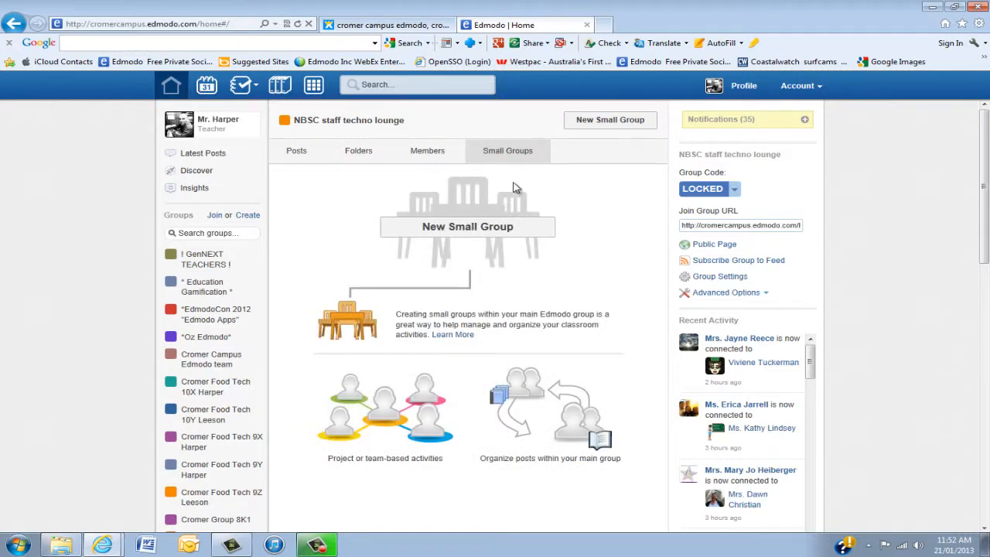
# Step: Restore test group 1 from the archived groups and close the archive list
pyautogui.scroll(-10, 537, 188)
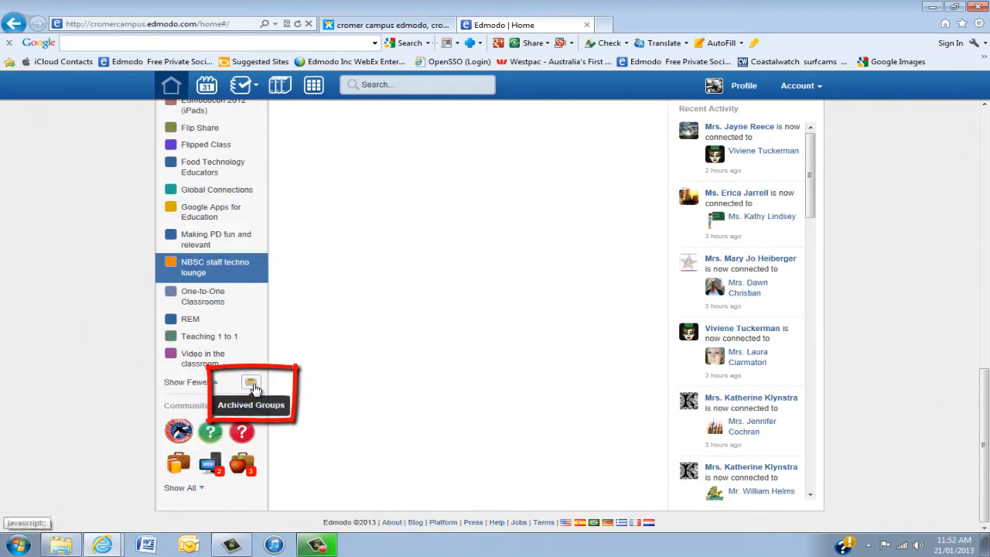
pyautogui.click(251, 383)
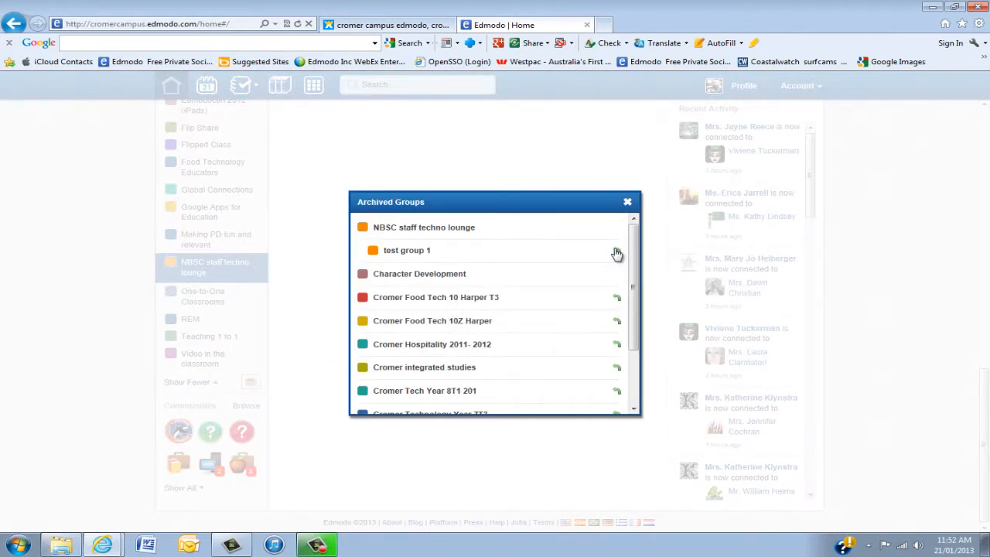
pyautogui.click(618, 253)
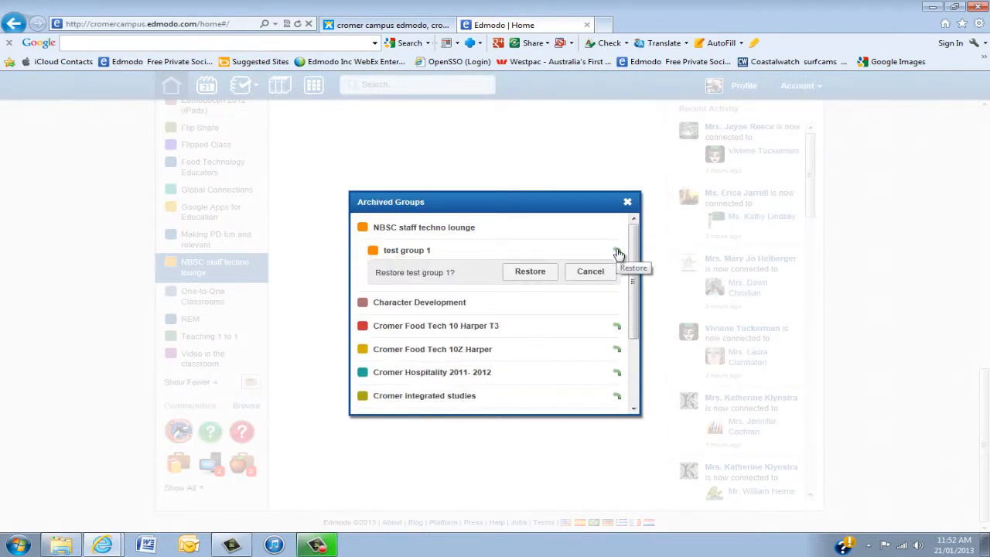
pyautogui.click(534, 272)
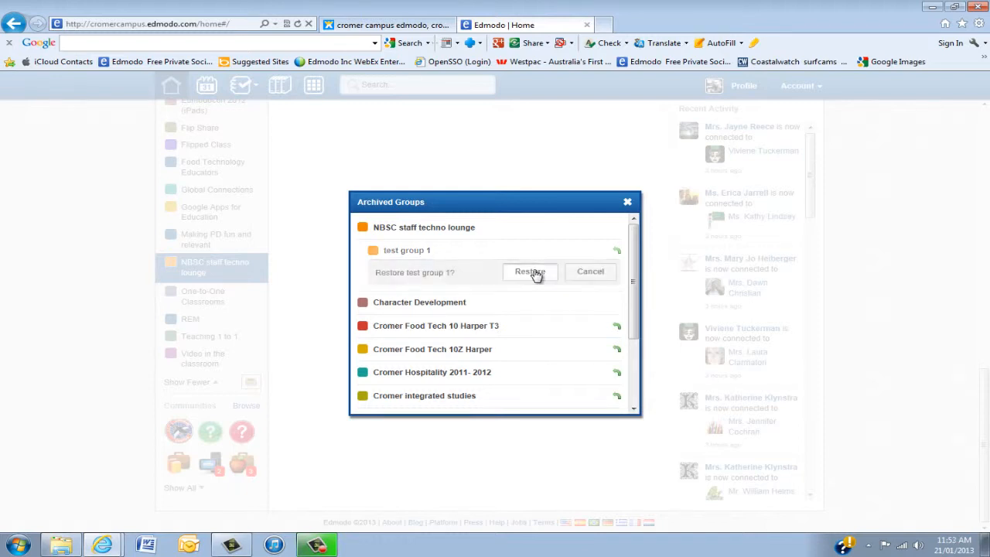
pyautogui.click(627, 205)
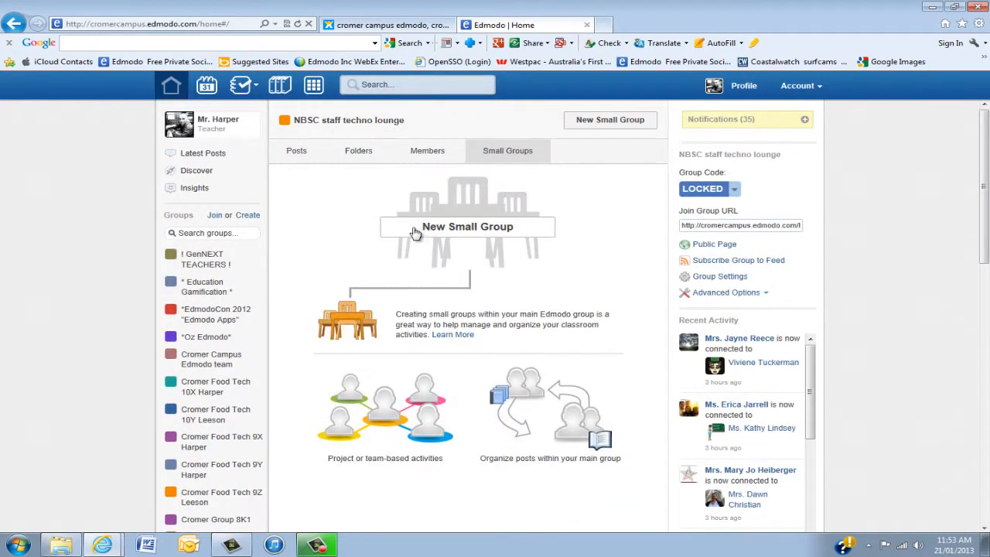
# Step: Reload the home page and check the members of test group 1 in NBSC staff techno lounge's small groups
pyautogui.click(173, 86)
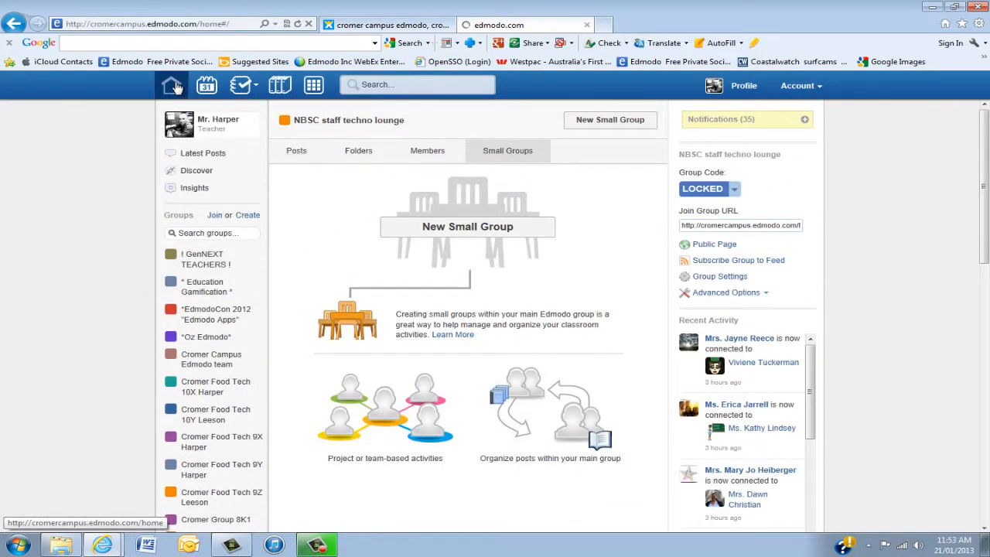
pyautogui.click(508, 152)
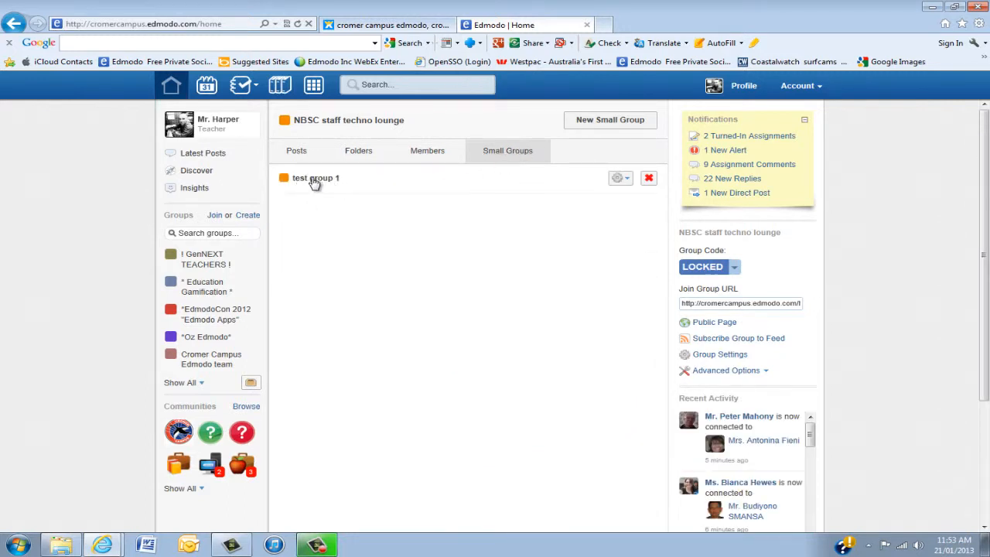
pyautogui.doubleClick(319, 181)
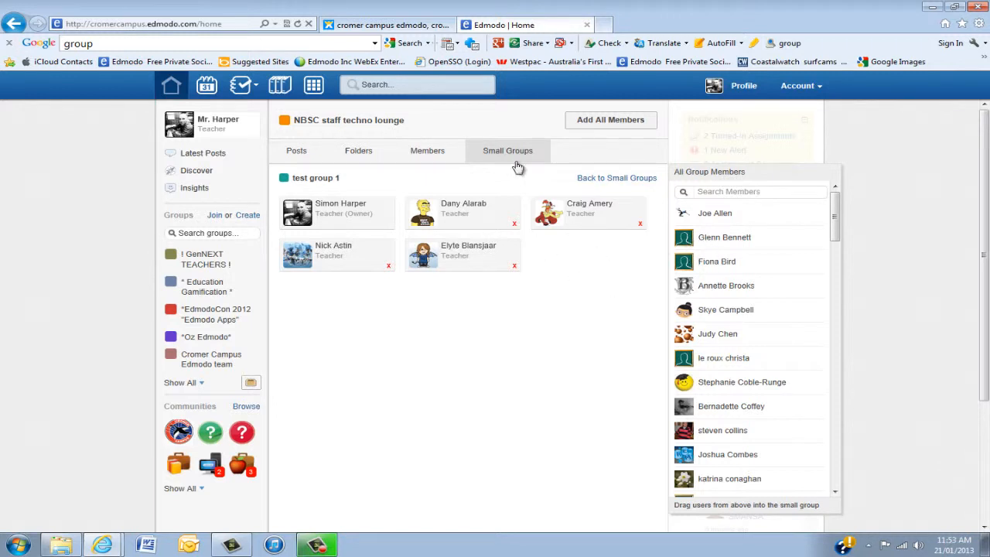
pyautogui.click(623, 179)
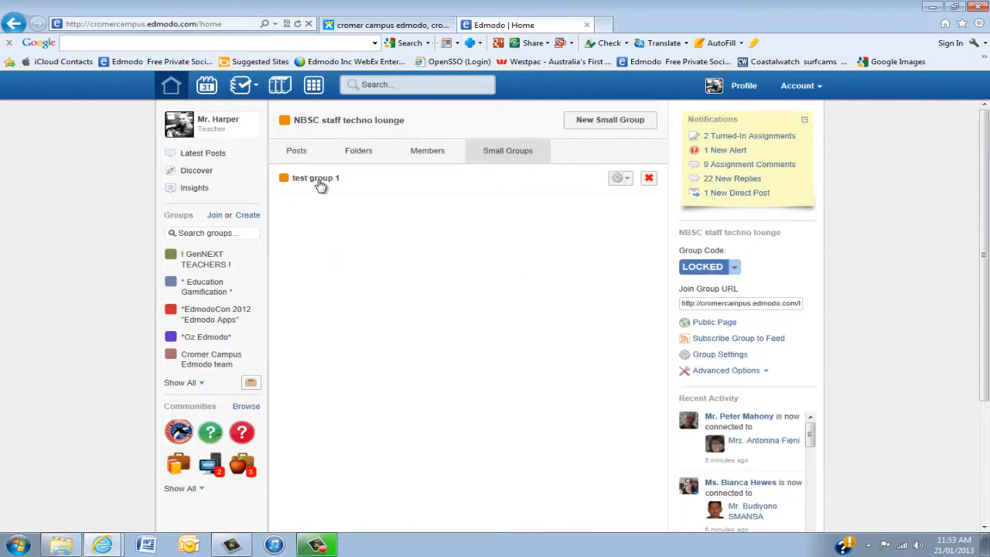
# Step: Delete test group 1 from NBSC staff techno lounge and confirm the deletion
pyautogui.click(648, 179)
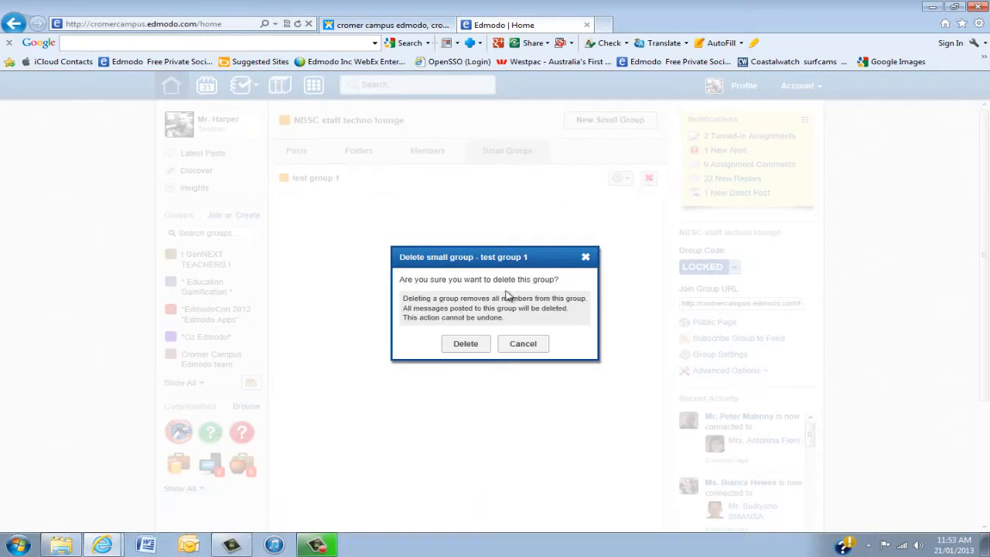
pyautogui.click(467, 344)
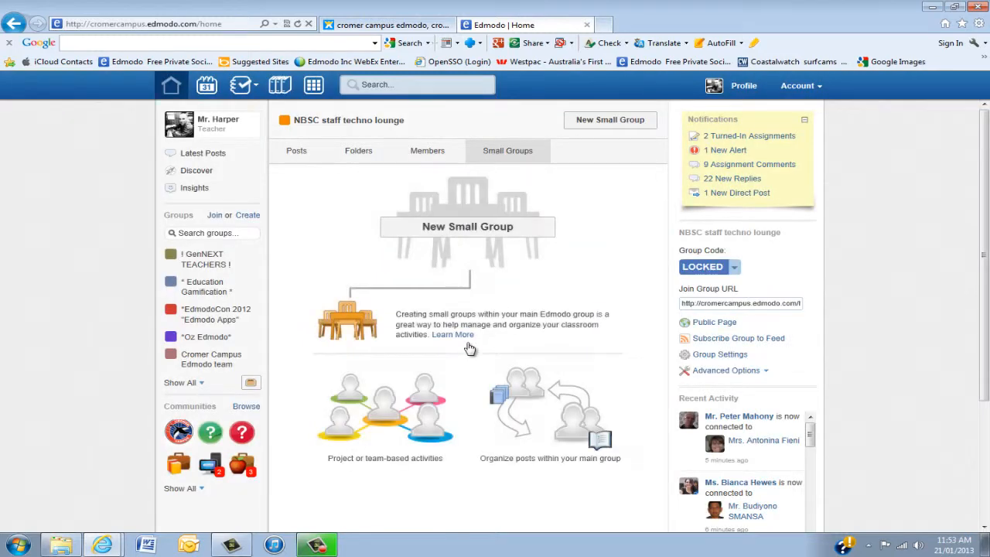